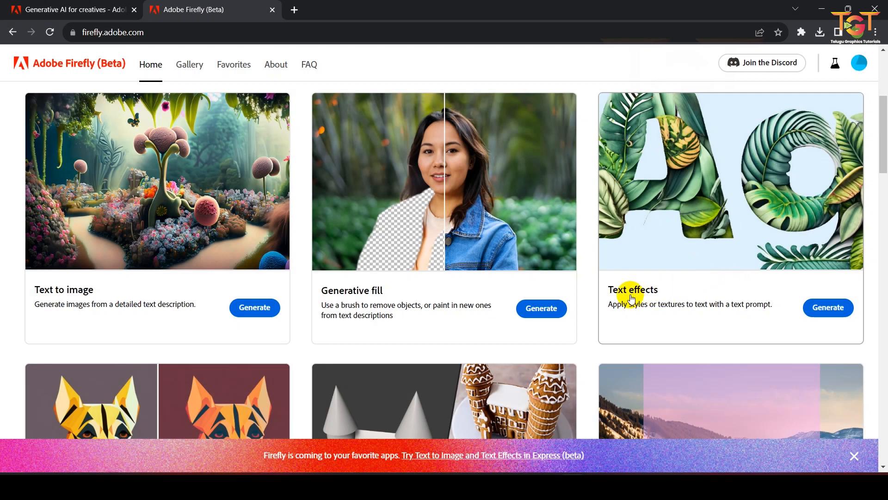
Step: Open the Text effects generator and browse its gallery of sample letter styles
click(824, 308)
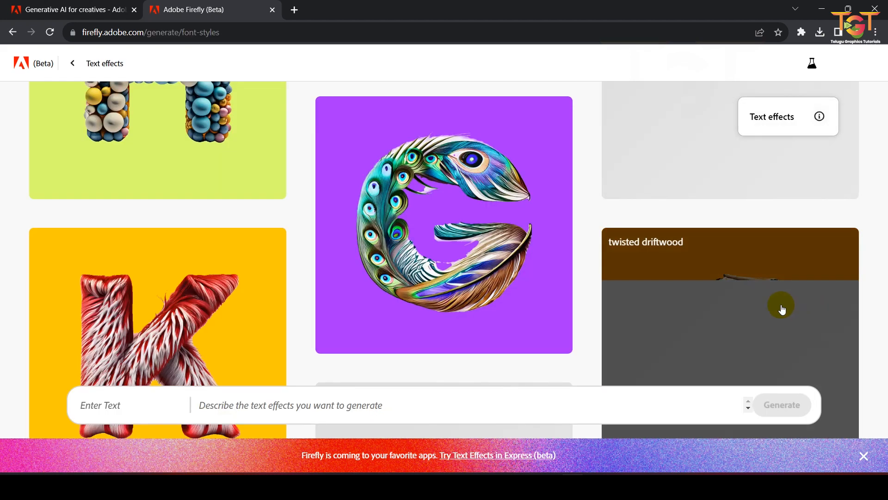
scroll(427, 222, down, 15)
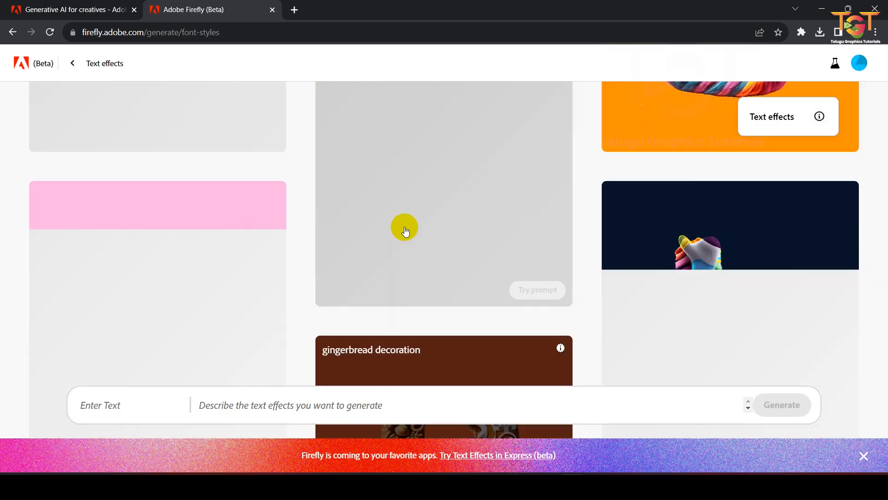
scroll(406, 230, up, 15)
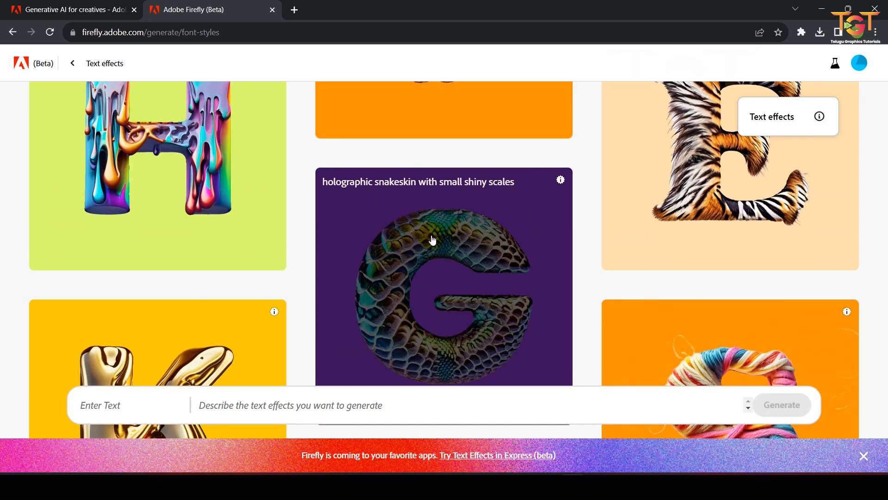
scroll(414, 238, up, 8)
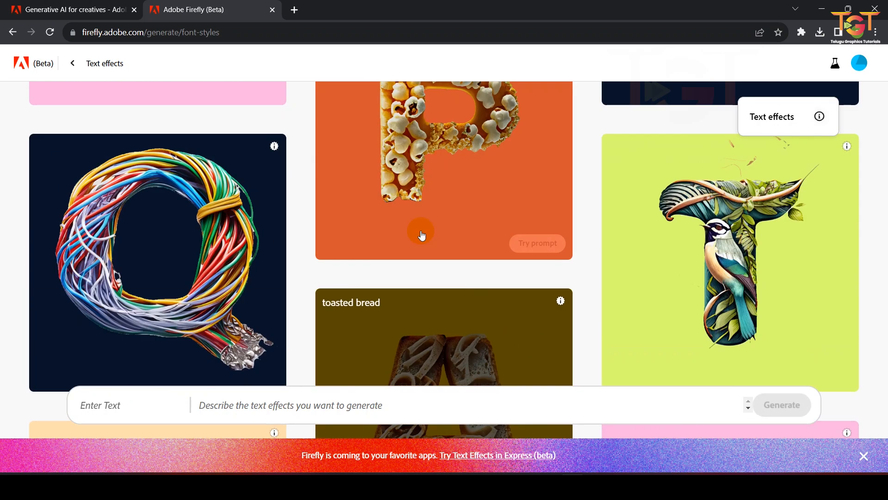
scroll(415, 234, up, 5)
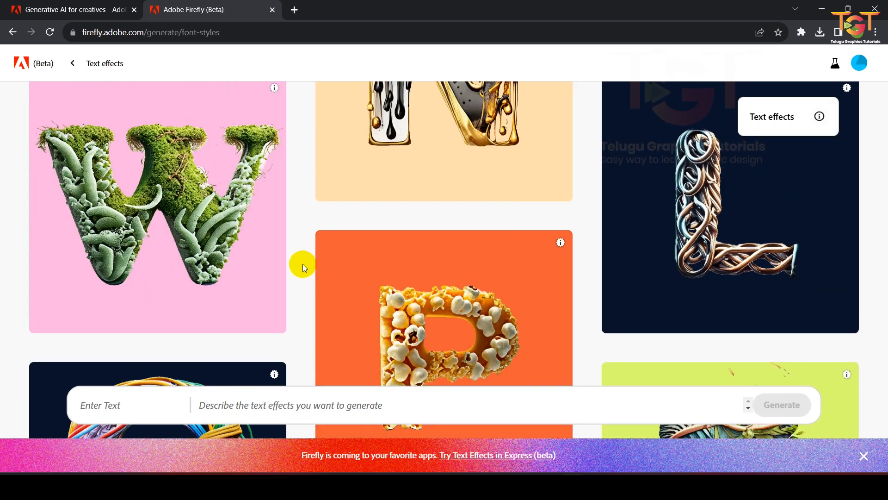
scroll(303, 264, down, 3)
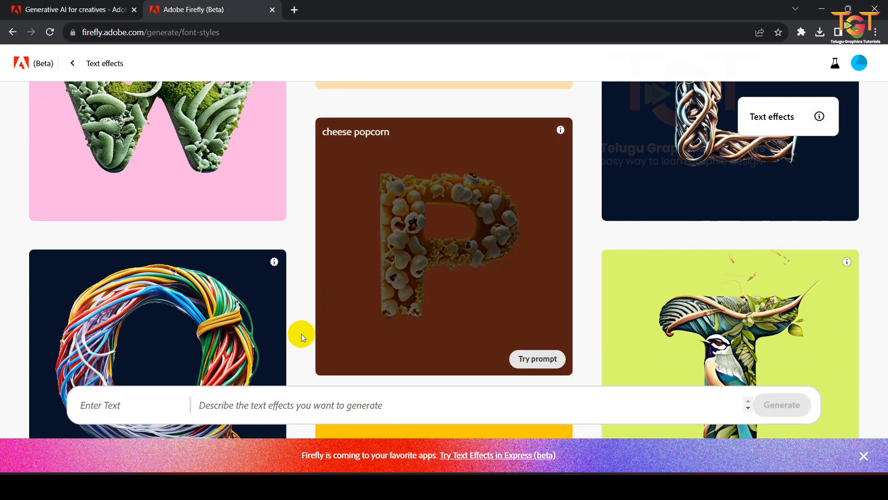
scroll(301, 334, down, 1)
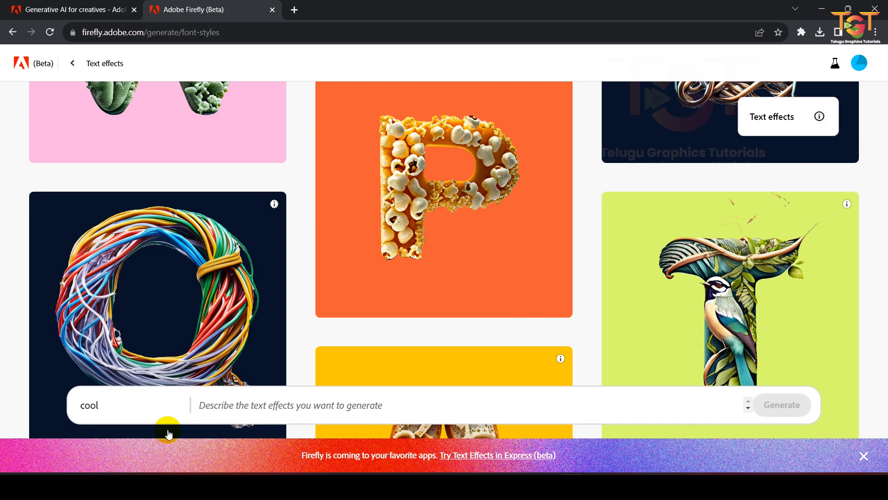
Step: Enter "cool" as the text and generate it with the effect description "snake skin"
click(236, 407)
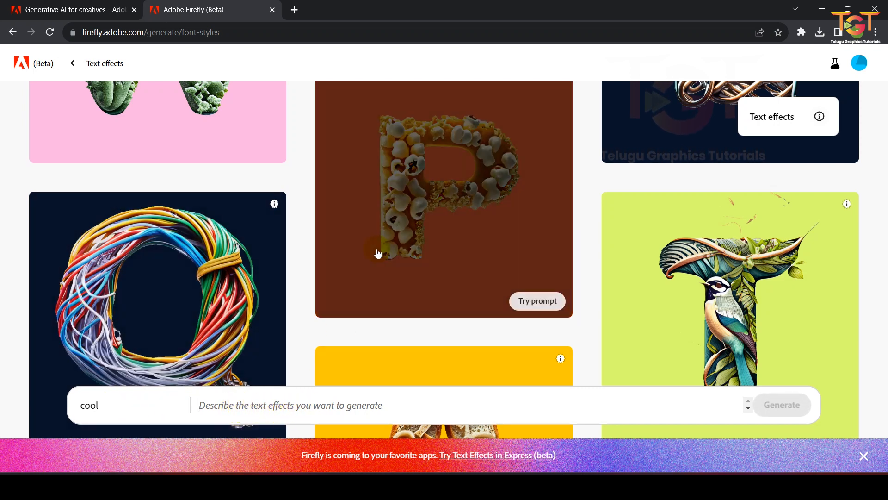
scroll(434, 307, down, 5)
scroll(590, 282, down, 20)
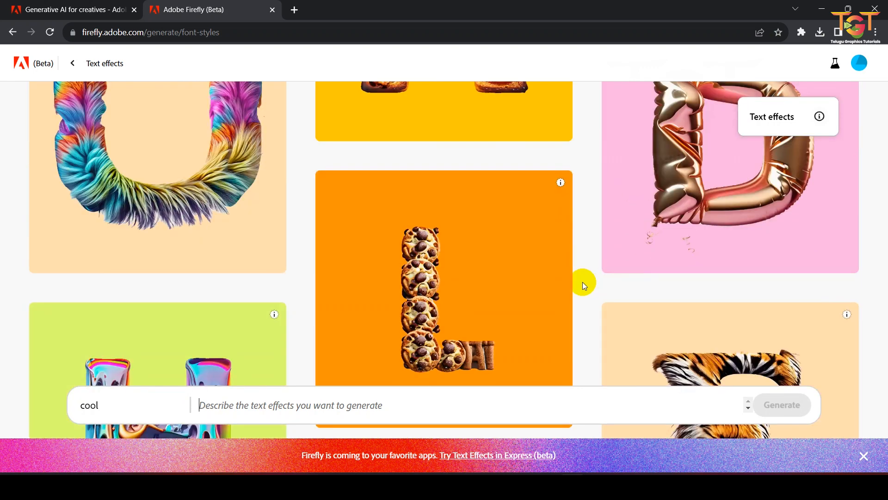
scroll(637, 280, down, 18)
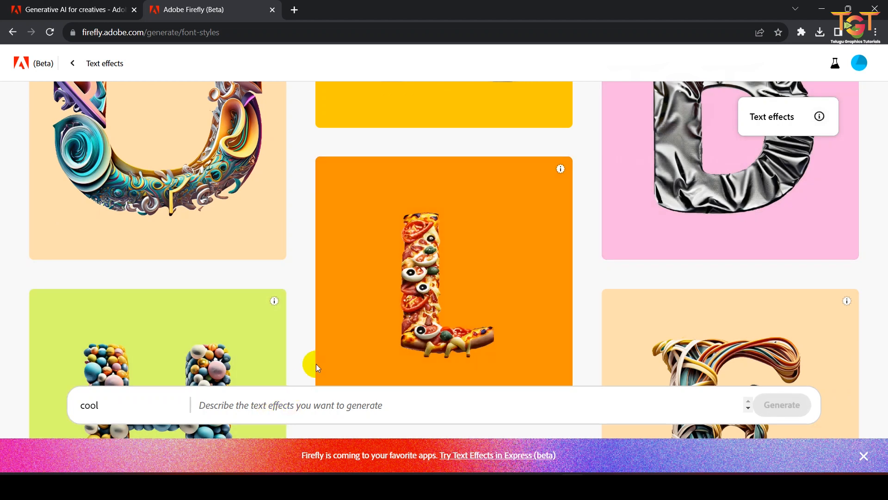
scroll(381, 291, down, 2)
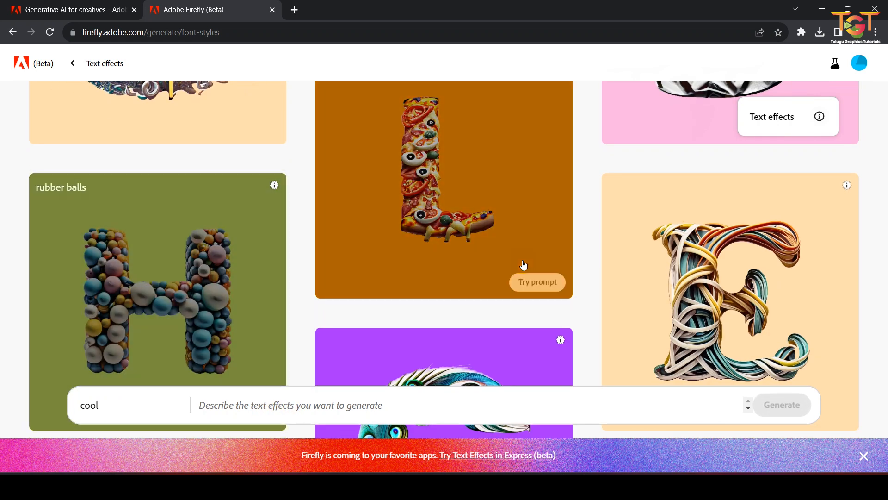
scroll(486, 273, down, 5)
scroll(478, 231, down, 4)
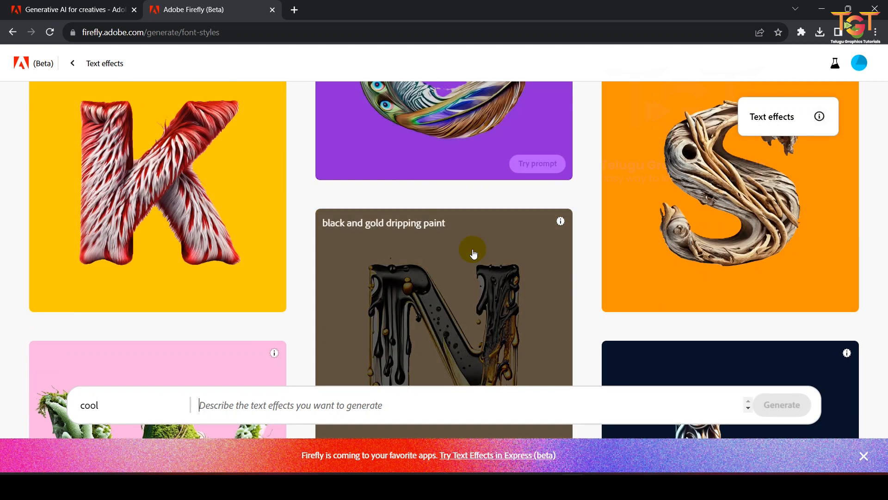
click(298, 405)
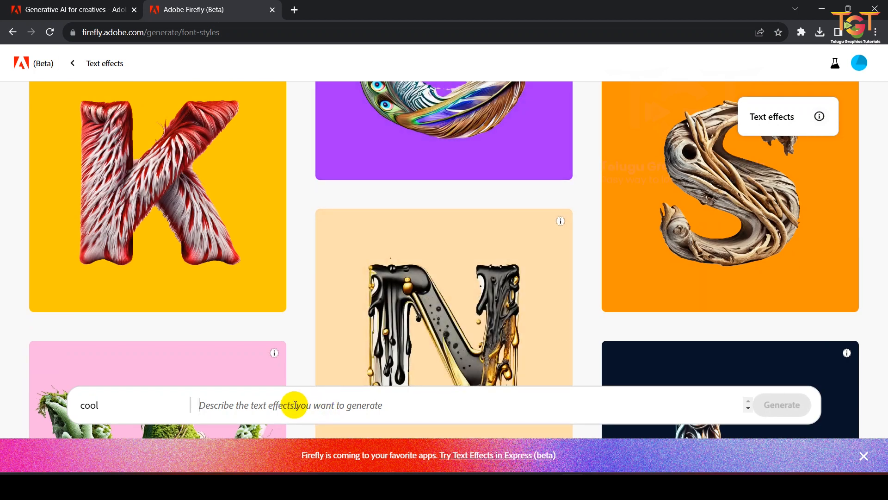
text(snake skin)
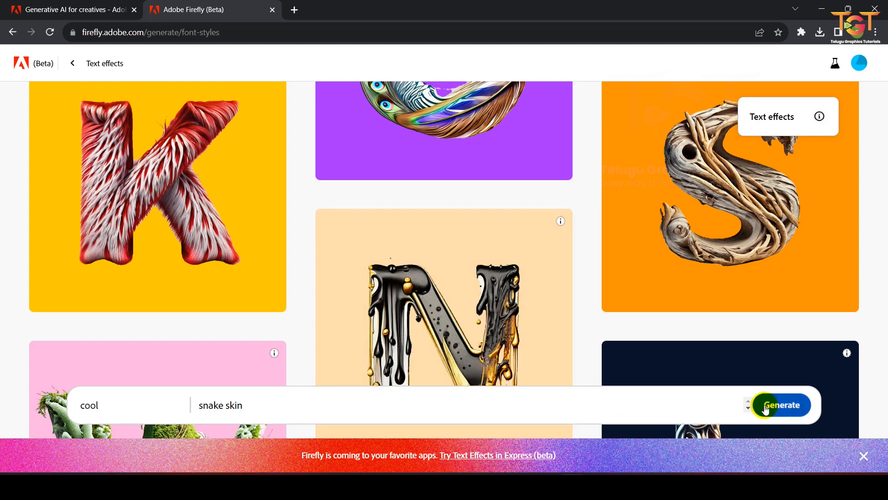
click(762, 405)
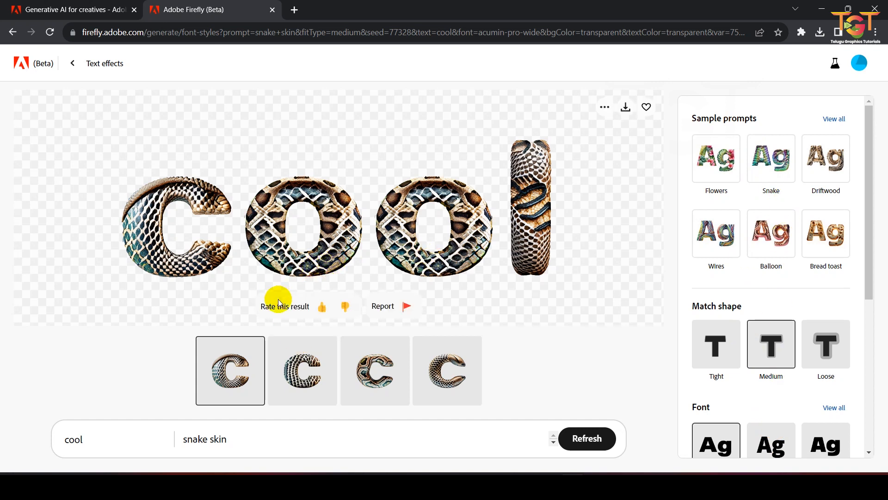
Step: Compare the four generated snake skin variations of the word and finish on the fourth one
click(302, 364)
click(349, 370)
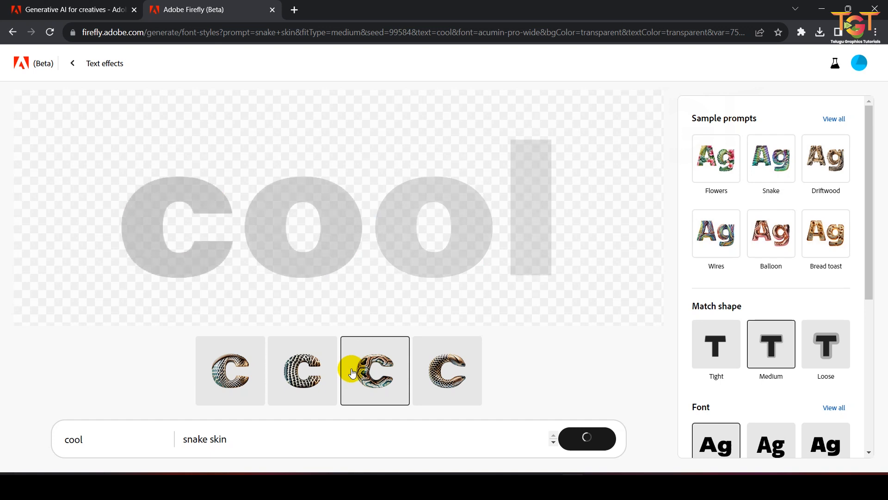
click(418, 384)
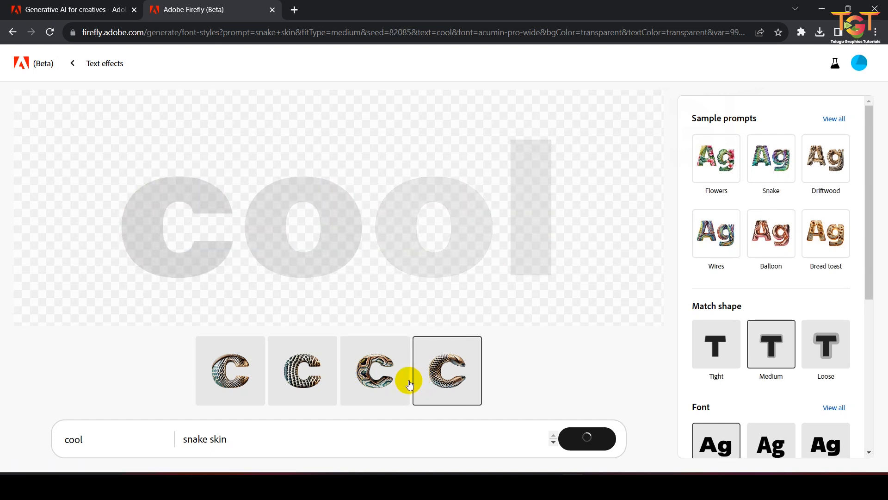
click(239, 370)
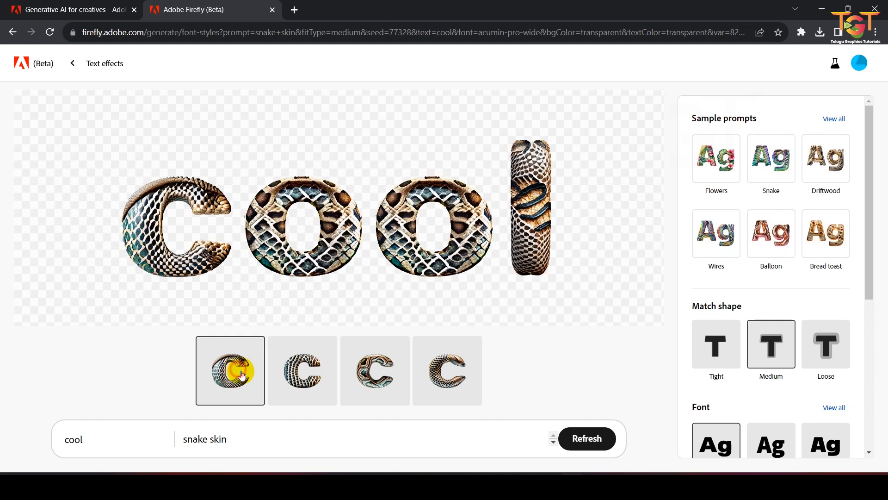
click(287, 383)
click(391, 380)
click(440, 382)
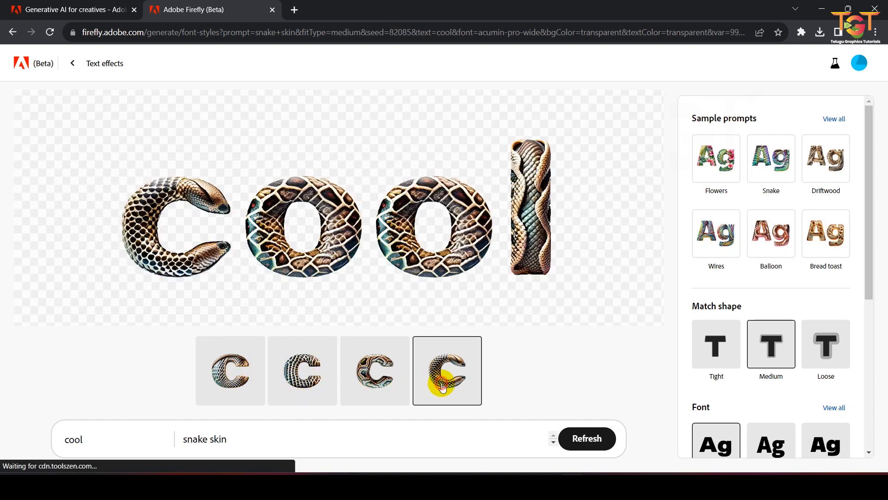
click(311, 386)
click(258, 387)
click(294, 386)
click(374, 392)
click(451, 394)
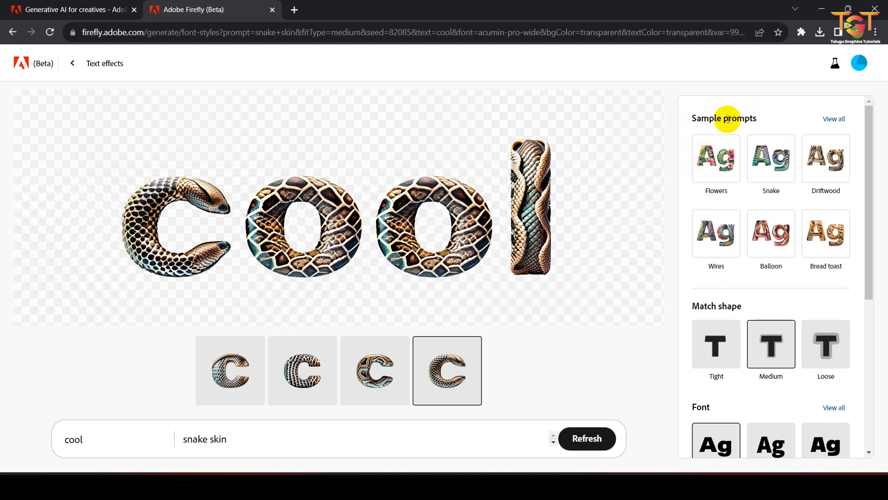
Step: Show all sample prompts and apply the Tiger Fur sample from the Nature group to the text
scroll(807, 204, down, 1)
scroll(818, 180, up, 1)
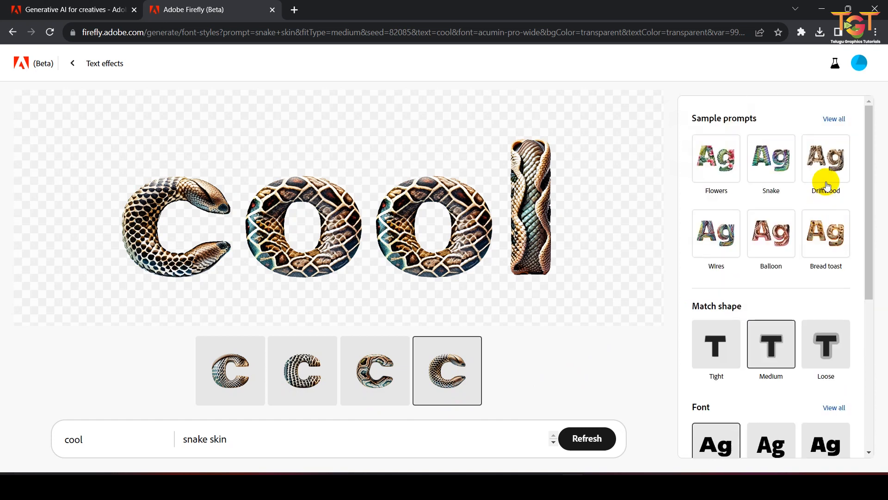
click(828, 121)
scroll(771, 254, down, 8)
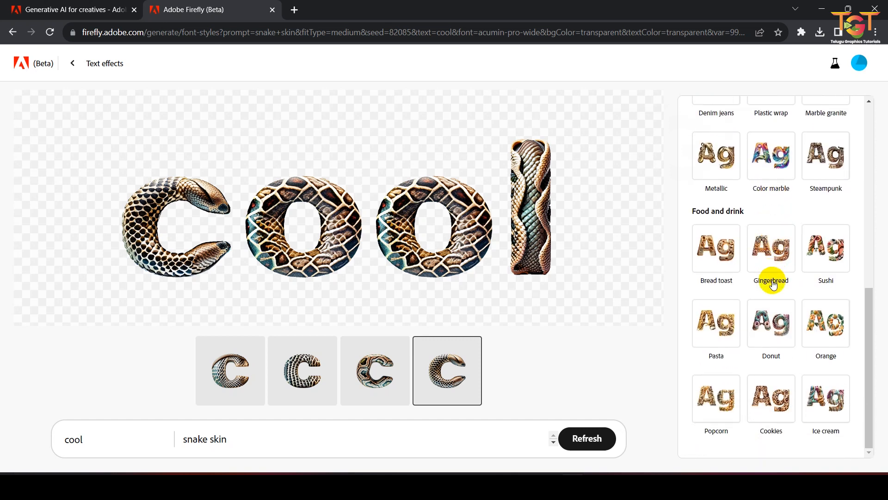
scroll(823, 377, up, 10)
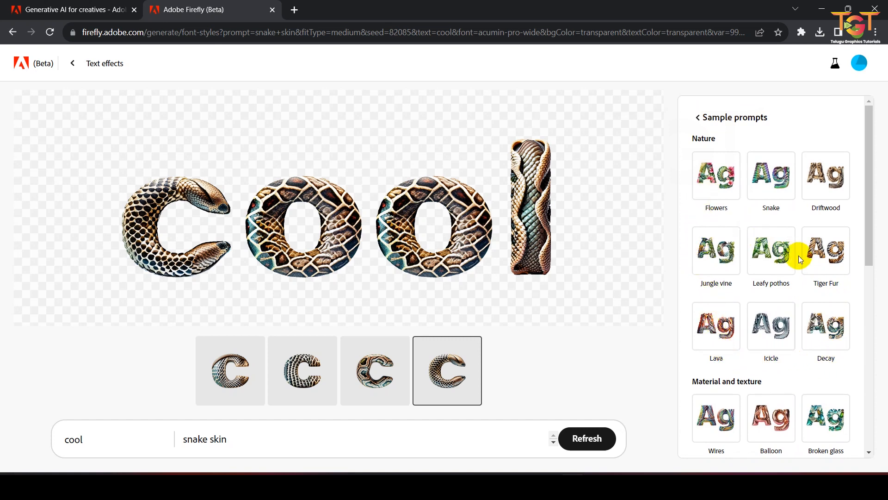
click(826, 238)
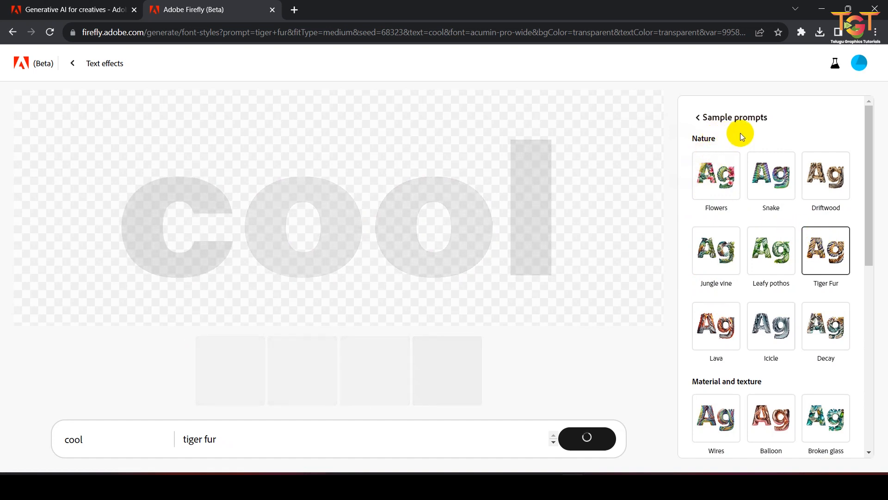
Step: Look through the sample prompts in the Nature, Material and texture, and Food and drink groups
scroll(751, 278, down, 2)
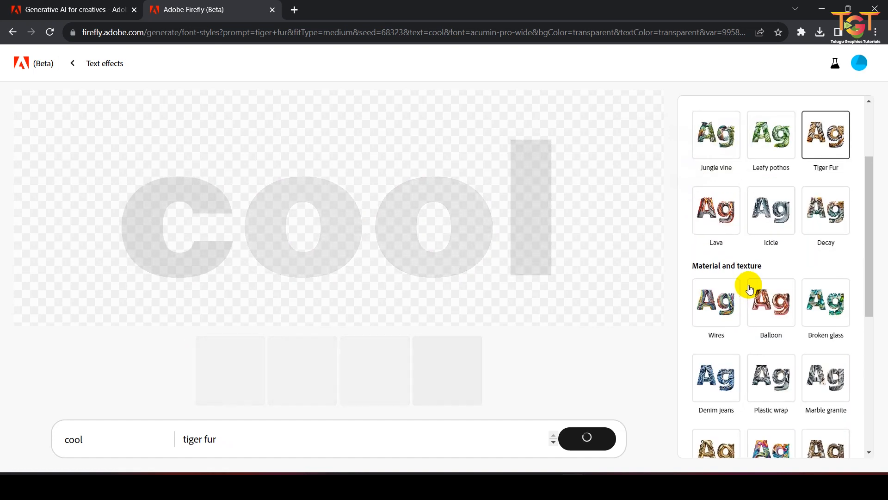
scroll(750, 291, down, 2)
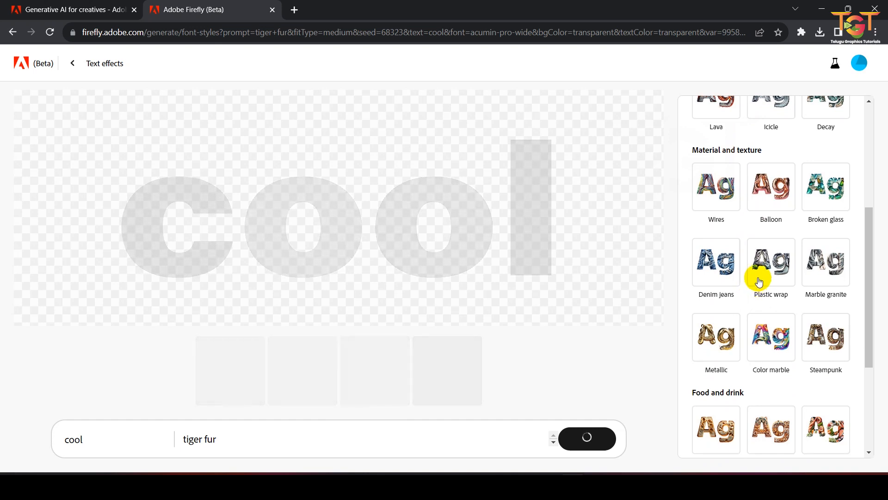
scroll(757, 277, up, 4)
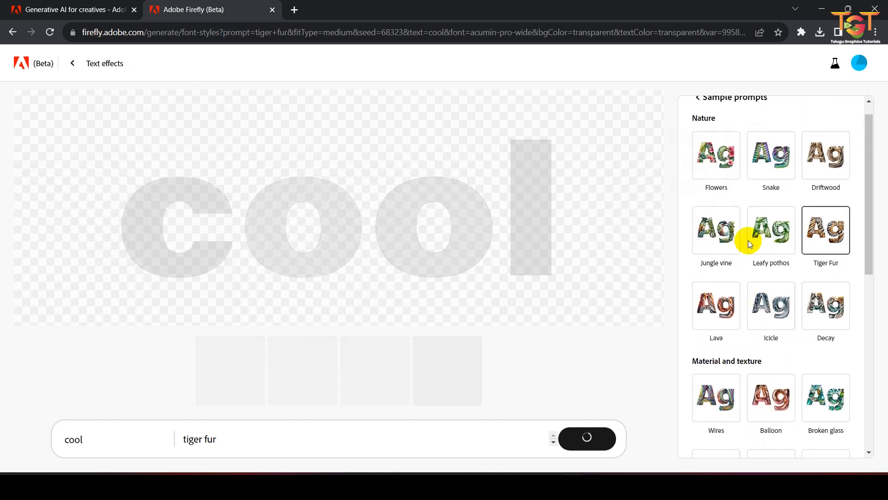
double_click(698, 138)
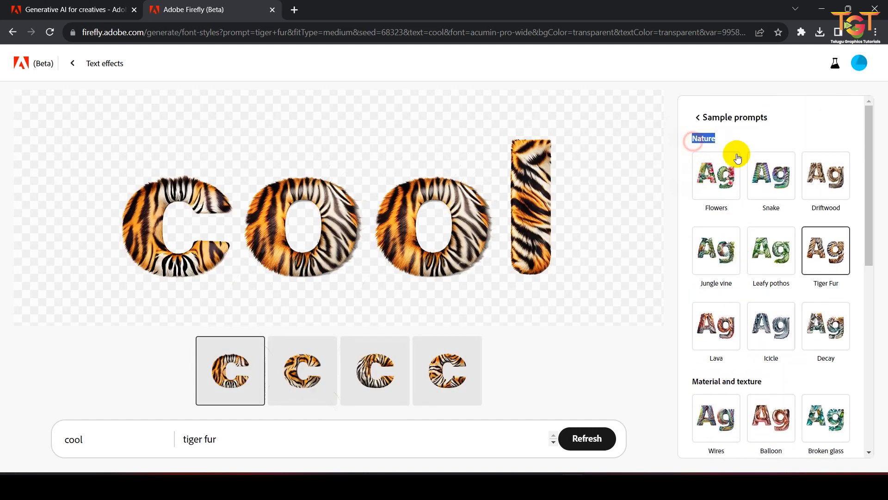
drag(693, 381, 784, 382)
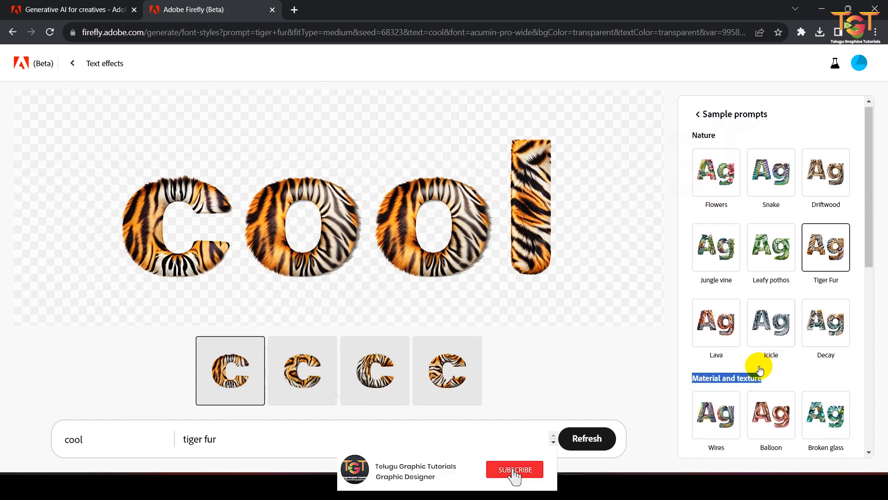
scroll(754, 363, down, 6)
drag(693, 277, 759, 277)
scroll(778, 395, down, 1)
scroll(779, 395, down, 1)
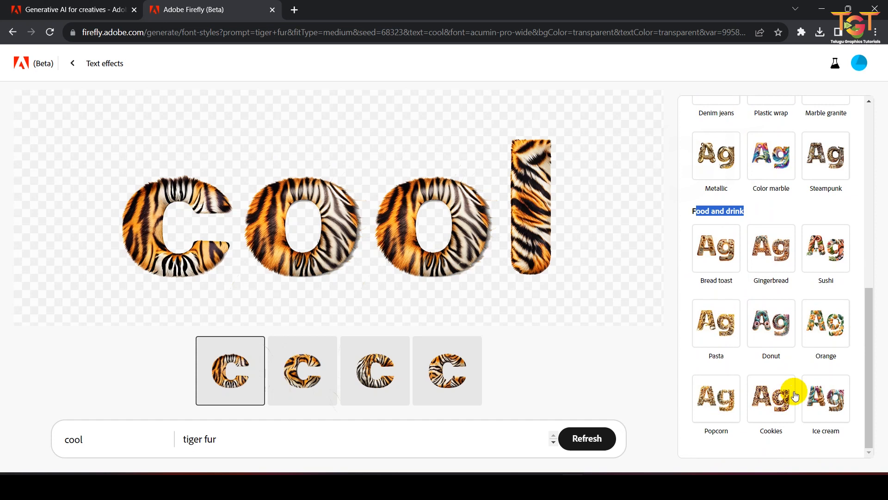
scroll(797, 176, up, 3)
scroll(650, 368, up, 2)
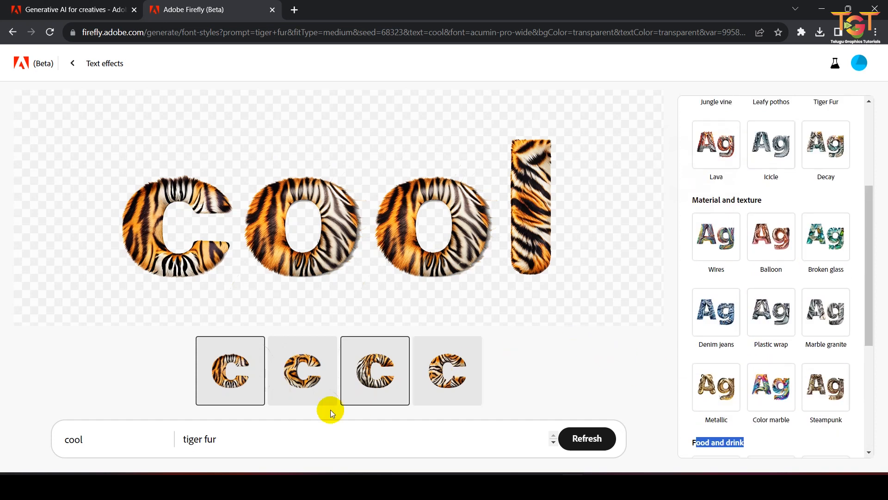
Step: Select the second tiger fur variation and regenerate the word with the prompt changed to "snake skin"
click(306, 377)
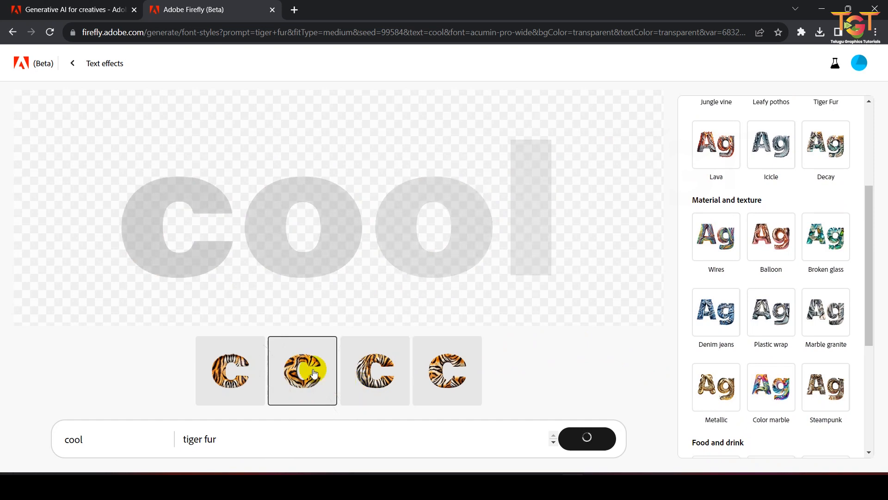
drag(544, 441, 176, 437)
text(snake skin)
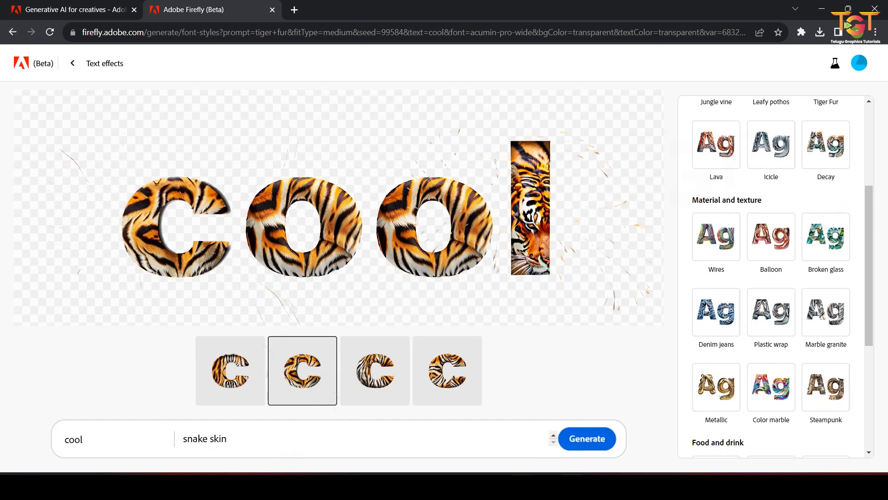
click(585, 438)
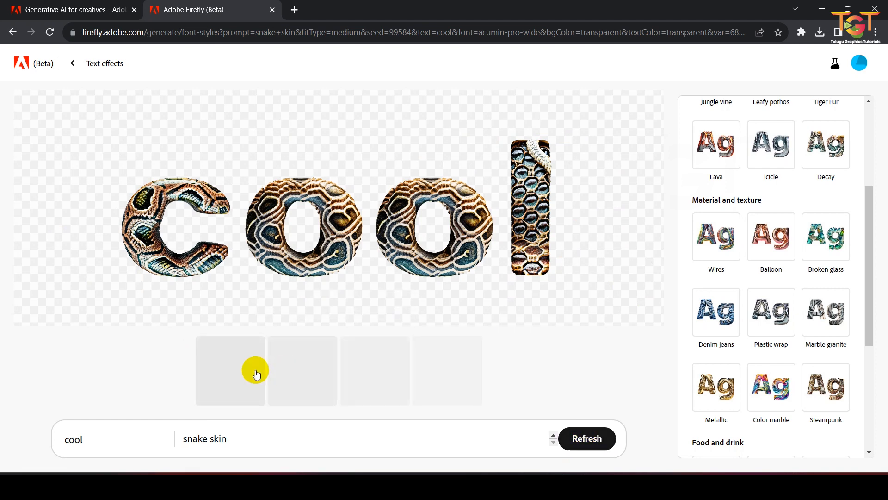
scroll(797, 187, up, 4)
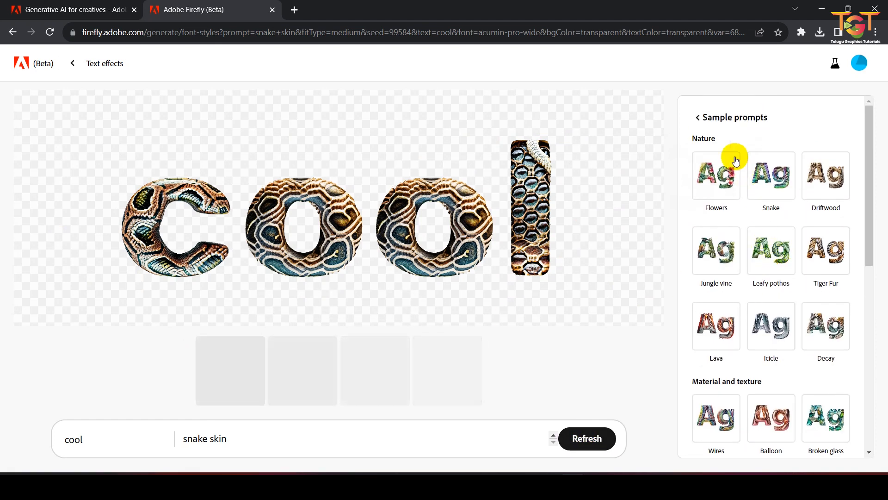
Step: Leave the sample prompts, try the Loose match shape on the snake skin text and show its third variation
click(698, 118)
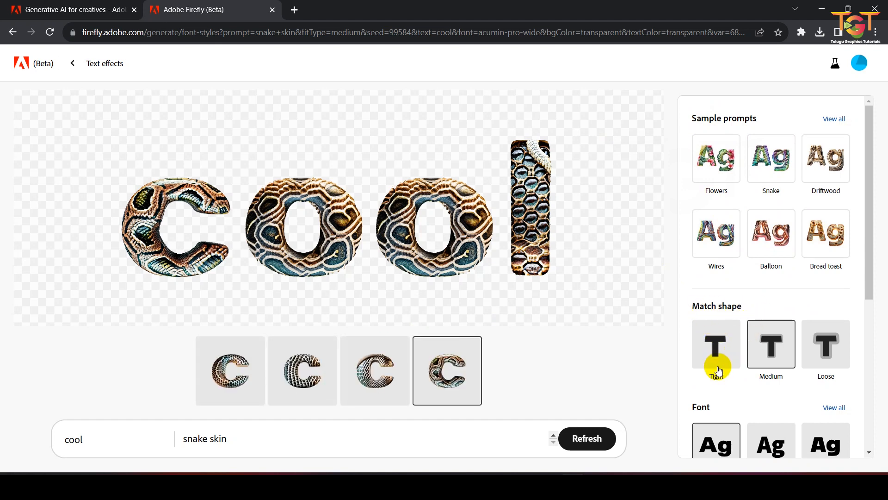
click(828, 358)
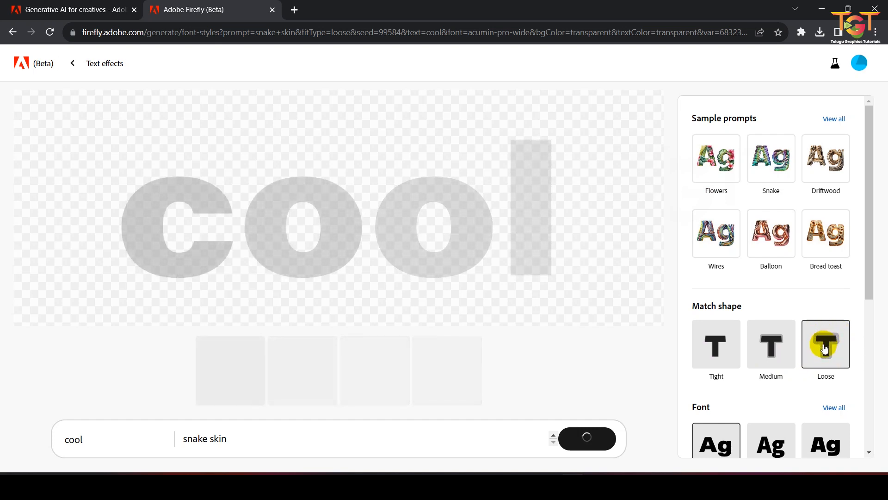
mouse_move(428, 236)
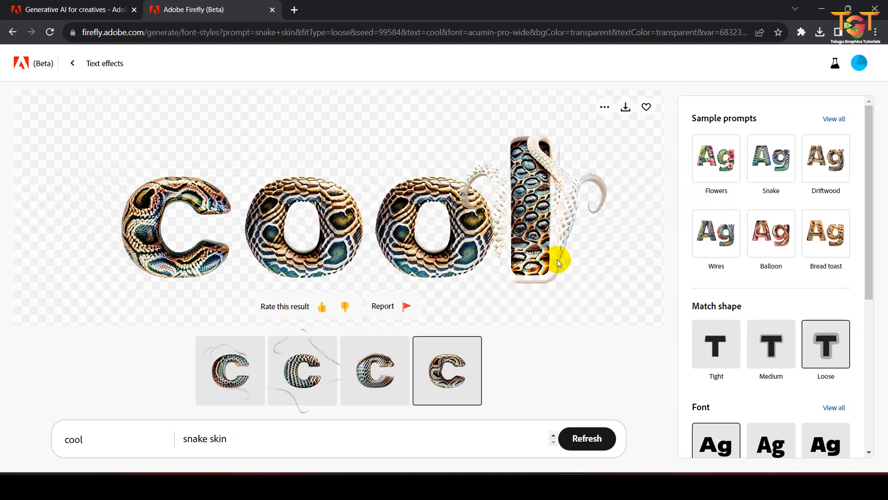
click(366, 372)
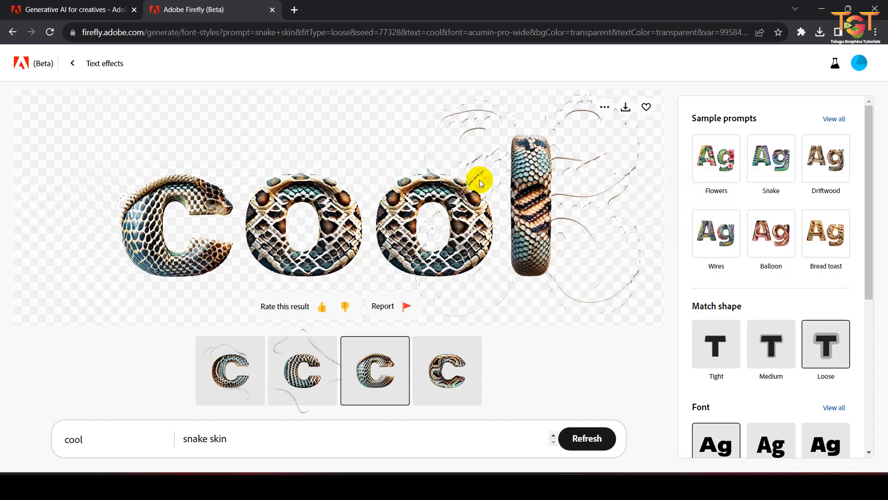
Step: Compare the Medium and Tight match shapes, select the first variation and set the match shape back to Medium
click(785, 347)
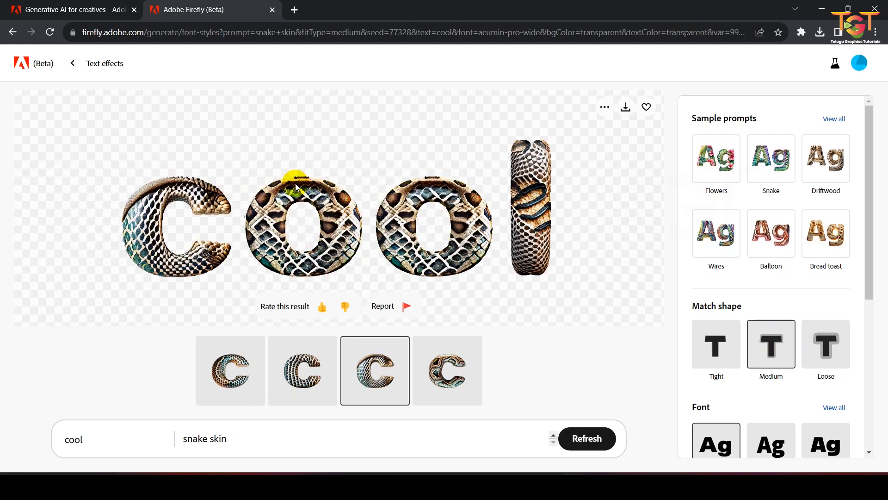
click(717, 345)
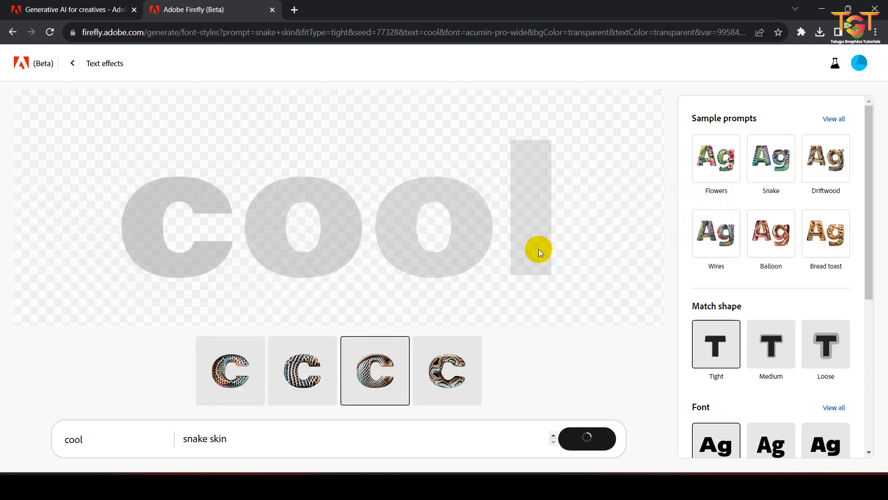
click(230, 370)
click(447, 371)
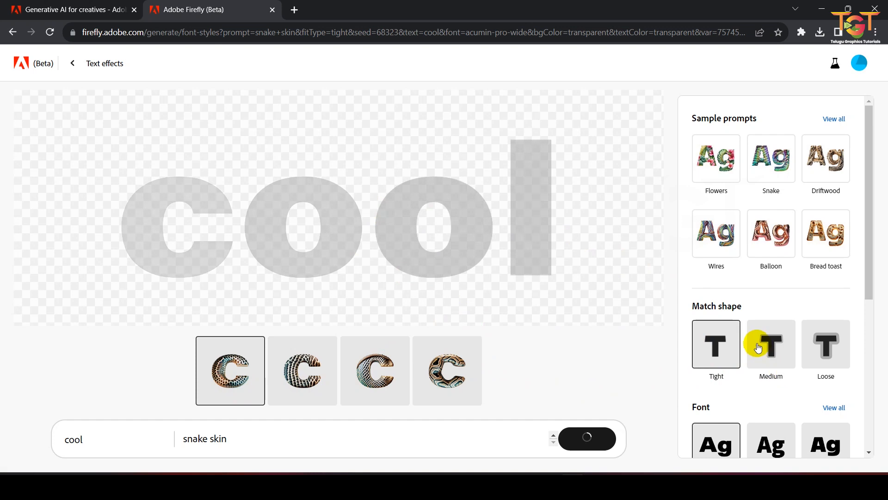
click(774, 352)
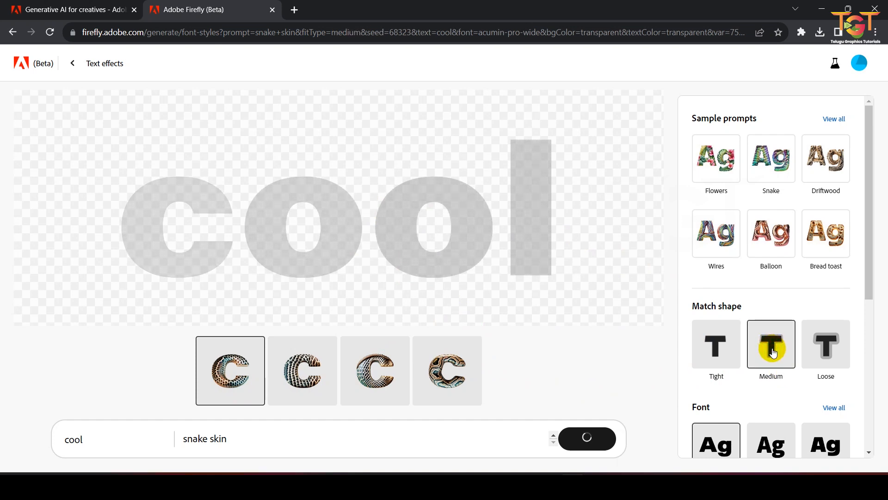
Step: Look through the full font list, apply the Cooper font to the word and return to the main options
scroll(740, 388, down, 3)
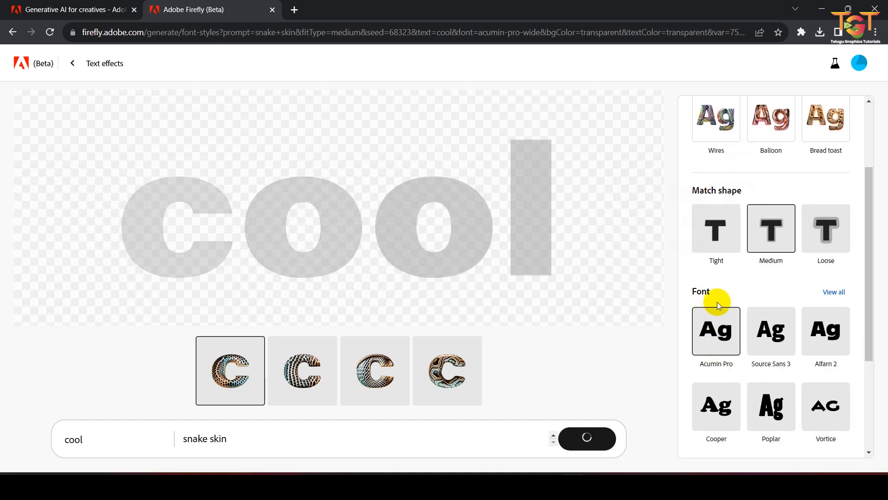
scroll(776, 377, down, 2)
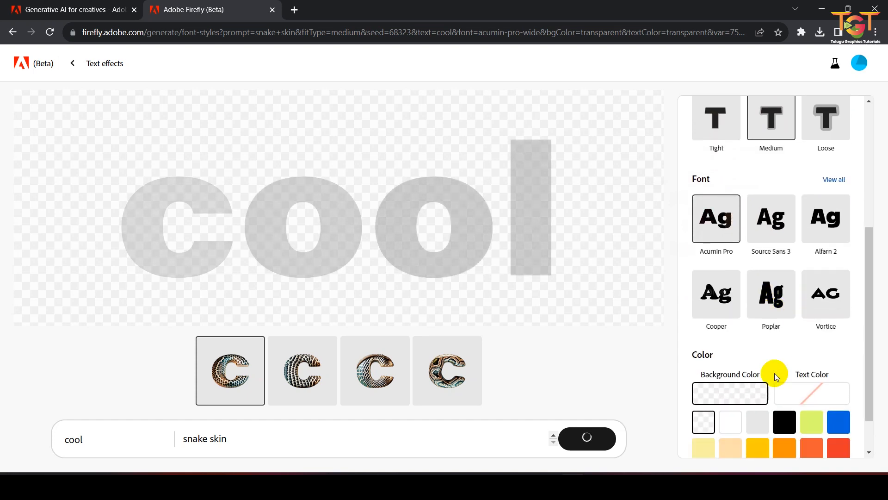
scroll(777, 376, up, 1)
click(837, 241)
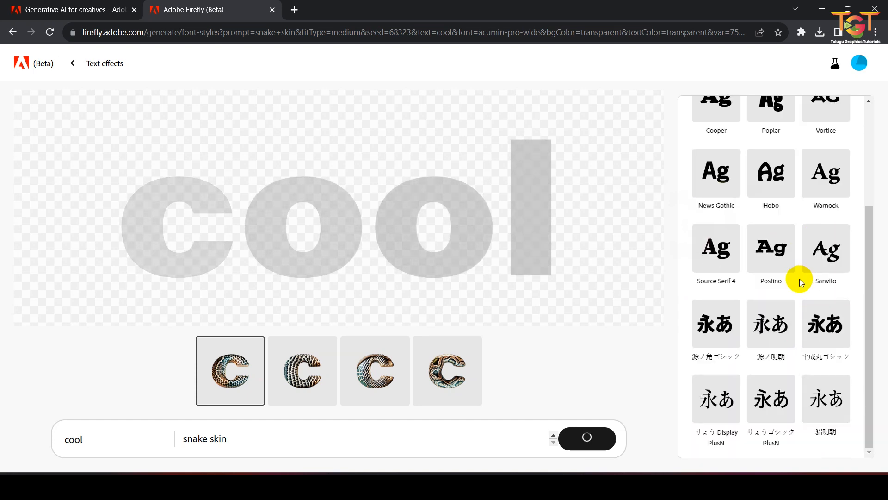
scroll(793, 294, up, 3)
scroll(793, 293, down, 3)
scroll(794, 345, up, 3)
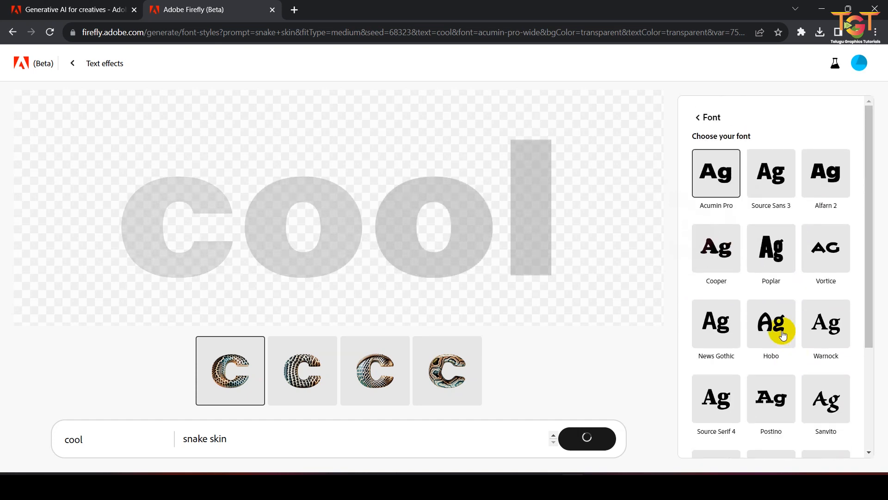
click(717, 258)
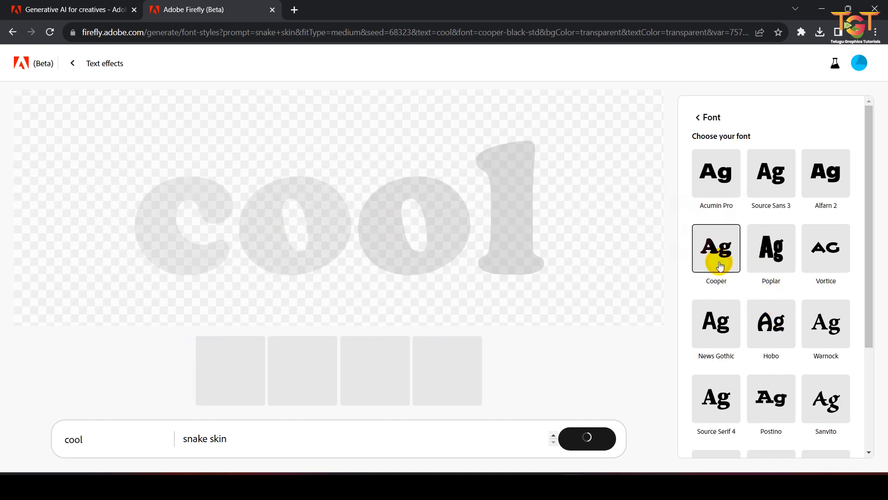
click(698, 118)
Step: Try orange and pink backgrounds, set the background color to golden yellow, and open the text color for editing
scroll(738, 277, down, 5)
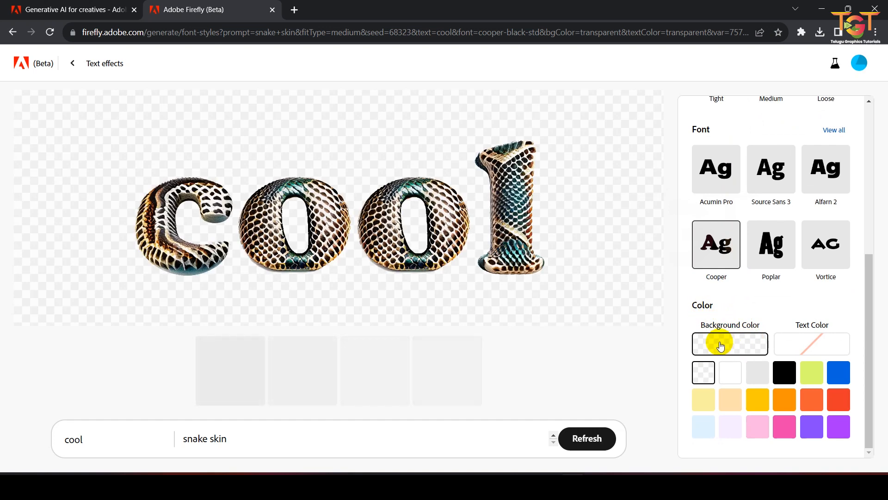
click(779, 402)
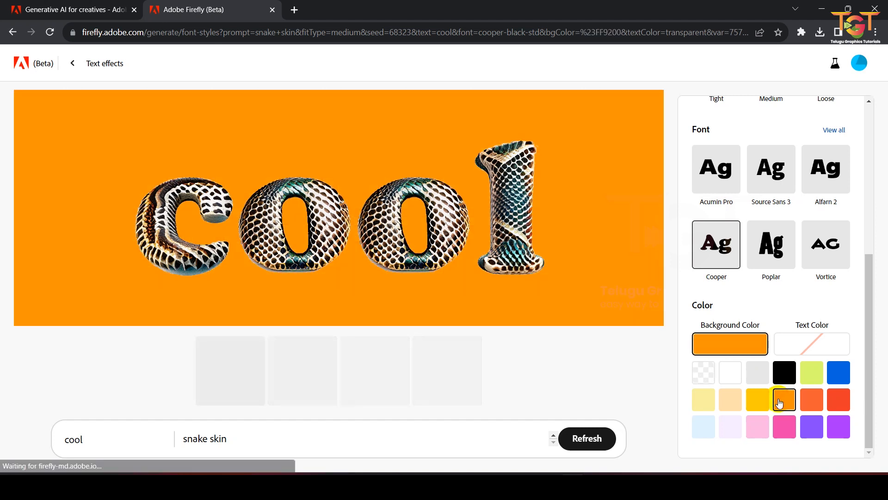
click(758, 401)
click(757, 425)
click(777, 435)
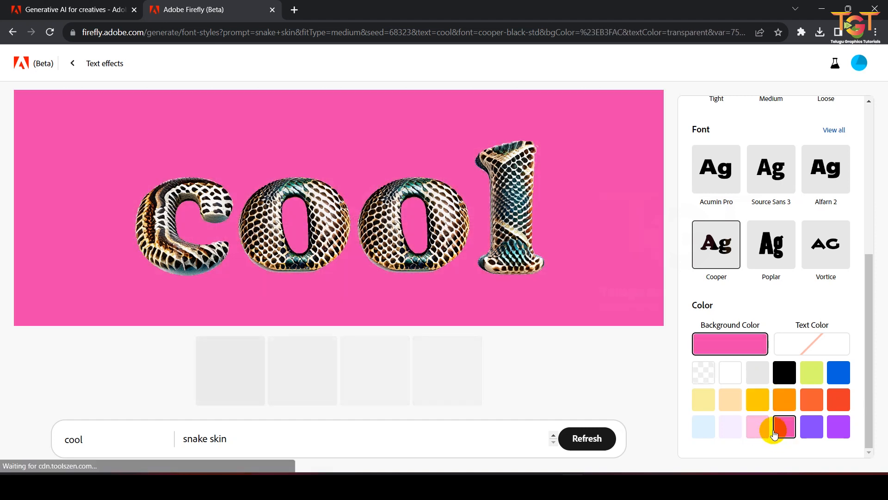
click(759, 406)
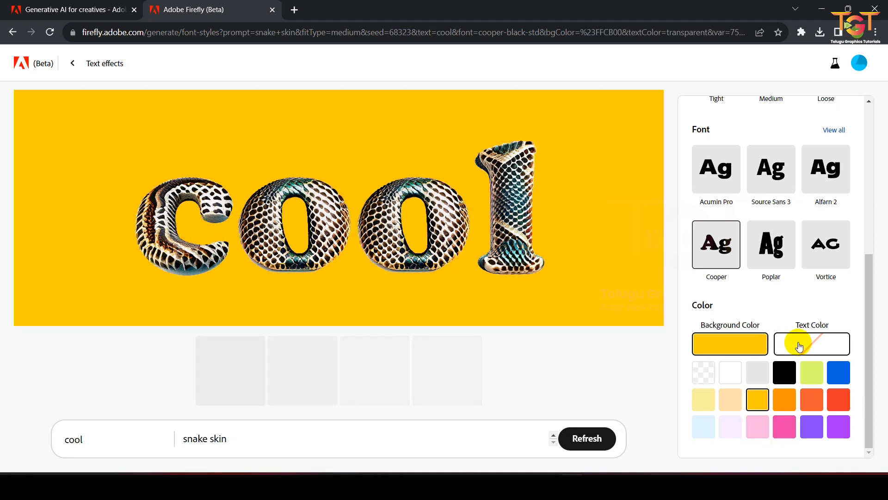
click(813, 343)
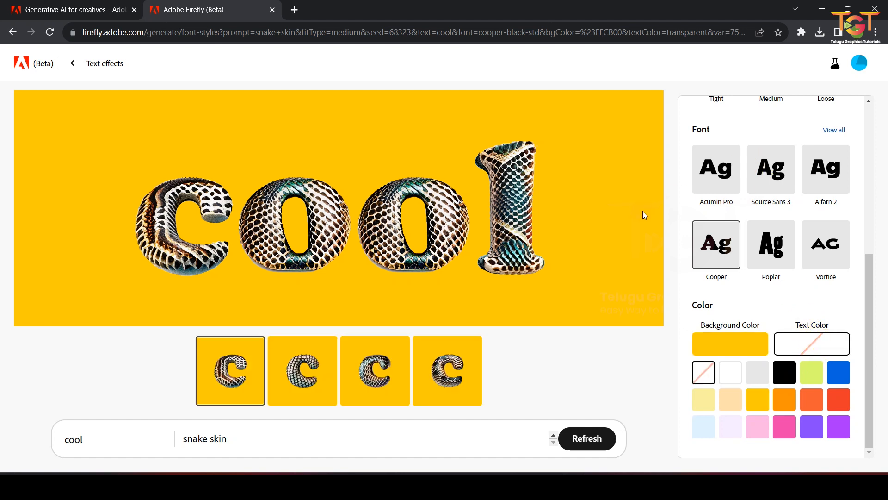
Step: Inspect the snake skin word and replace its effect prompt with "plant leafs"
mouse_move(503, 198)
scroll(749, 379, up, 6)
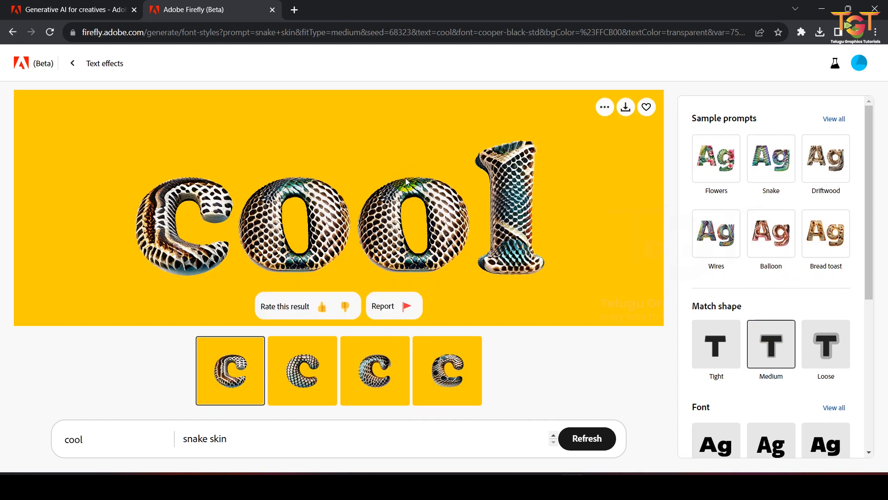
mouse_move(262, 239)
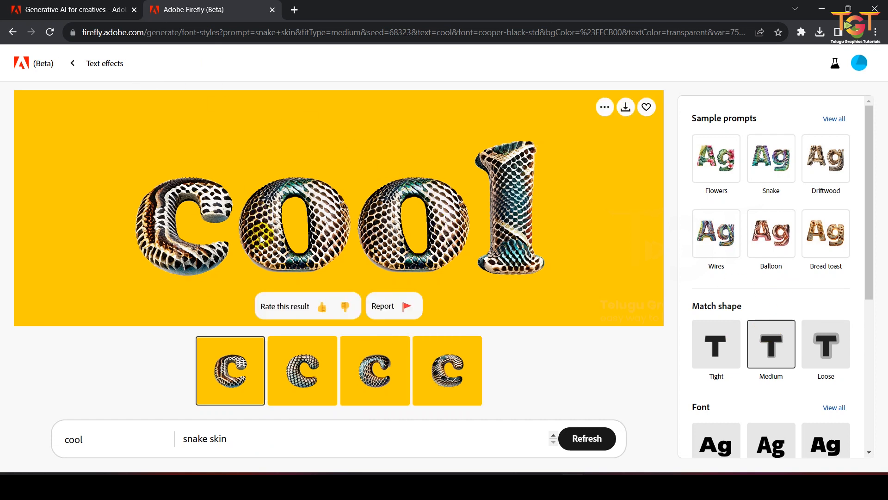
click(286, 426)
drag(261, 438, 154, 439)
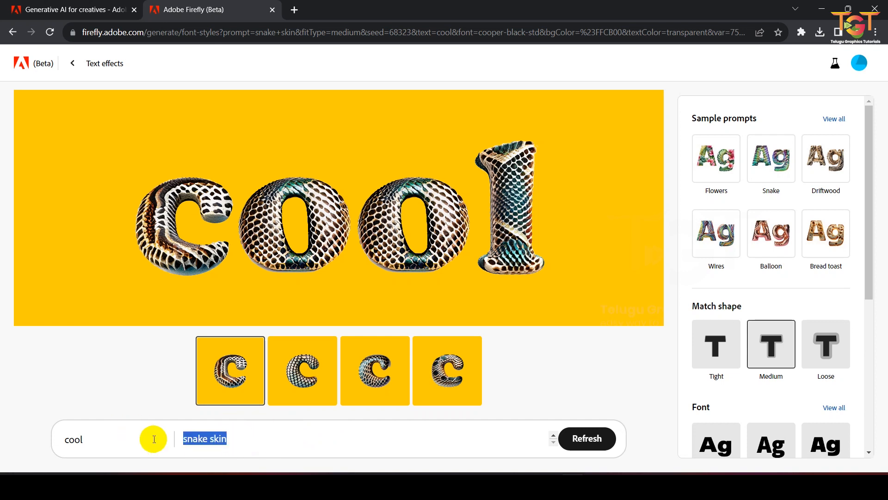
text(leafs)
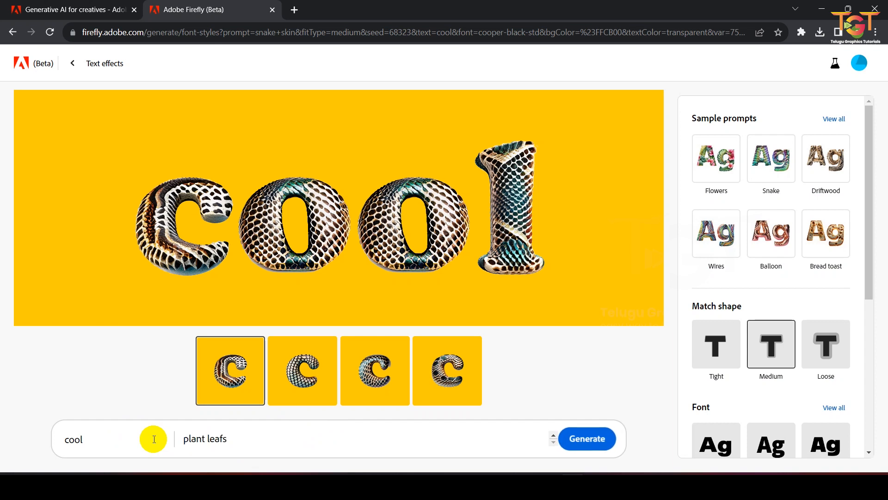
Step: Change the text from "cool" to "life" and generate the new effect
drag(154, 439, 20, 444)
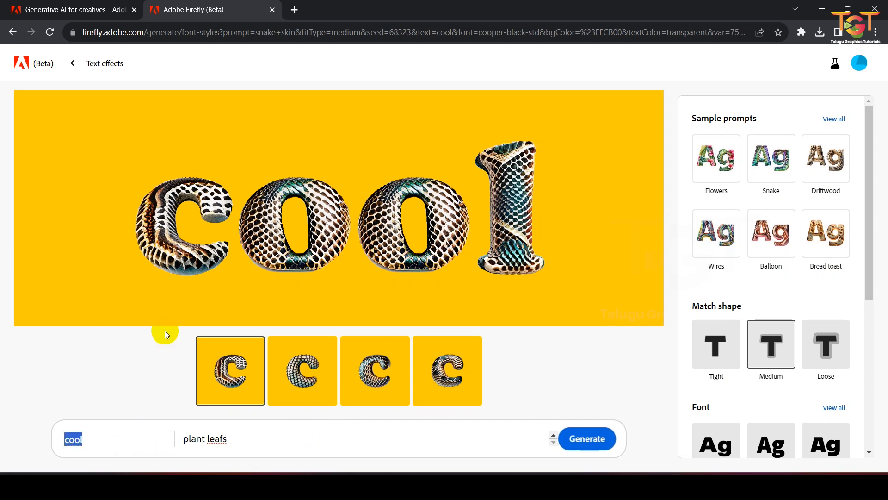
text(li)
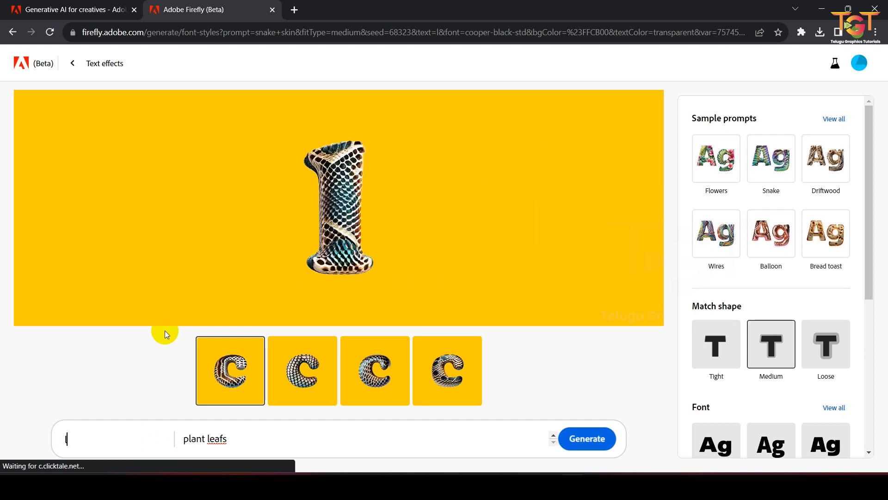
text(fe)
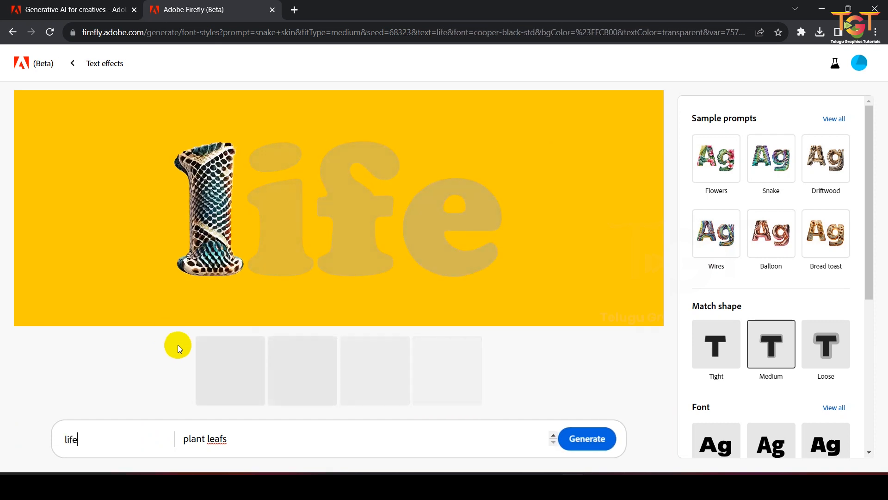
click(586, 437)
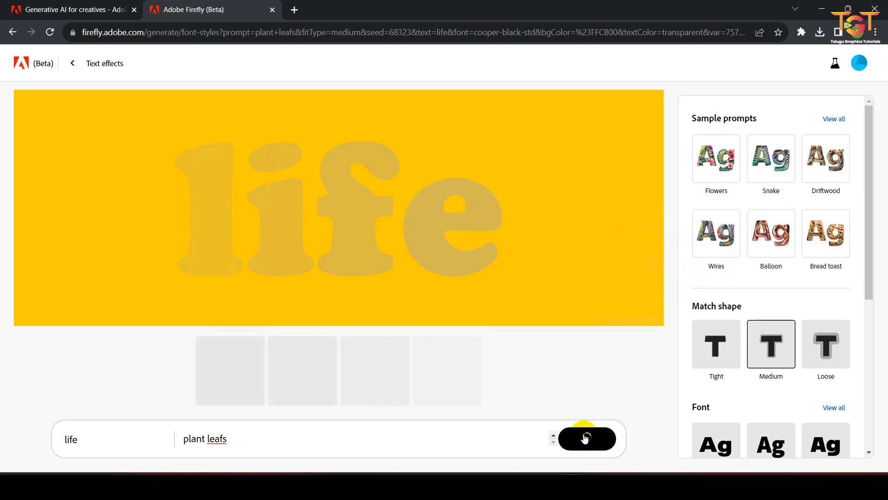
Step: Correct "leafs" to "leaves" in the prompt with the spelling suggestion and set the match shape to Loose
right_click(221, 438)
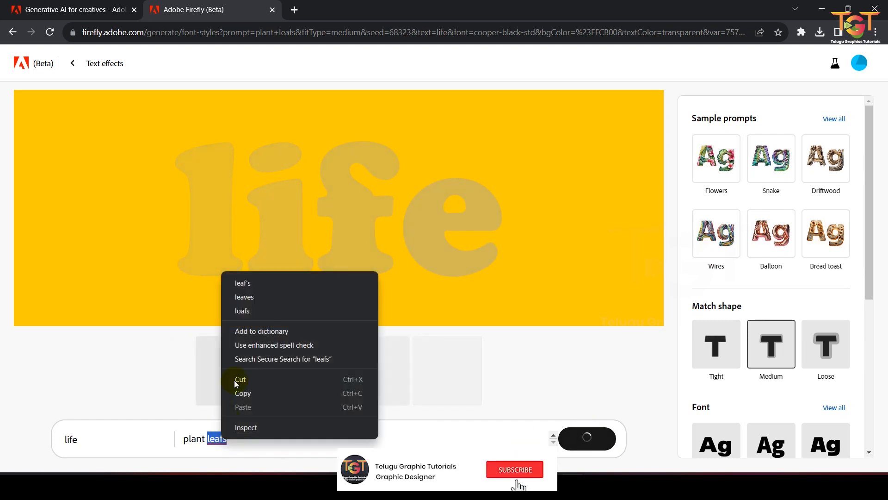
click(244, 296)
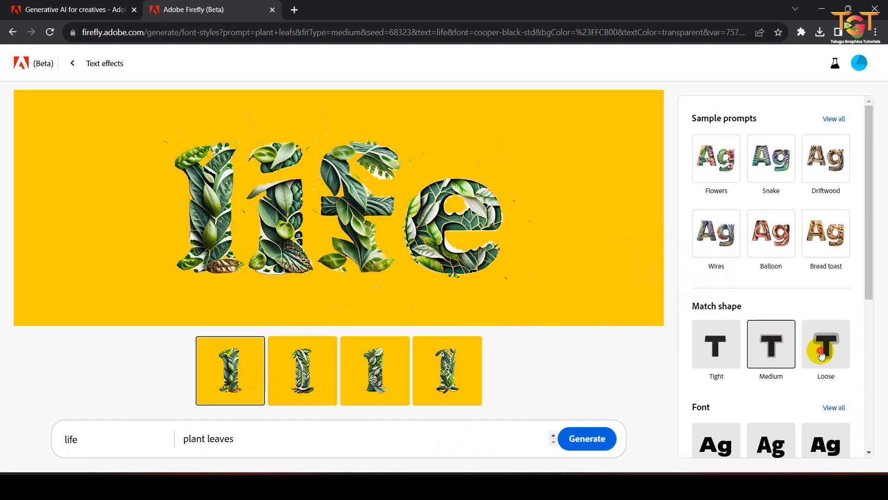
click(817, 351)
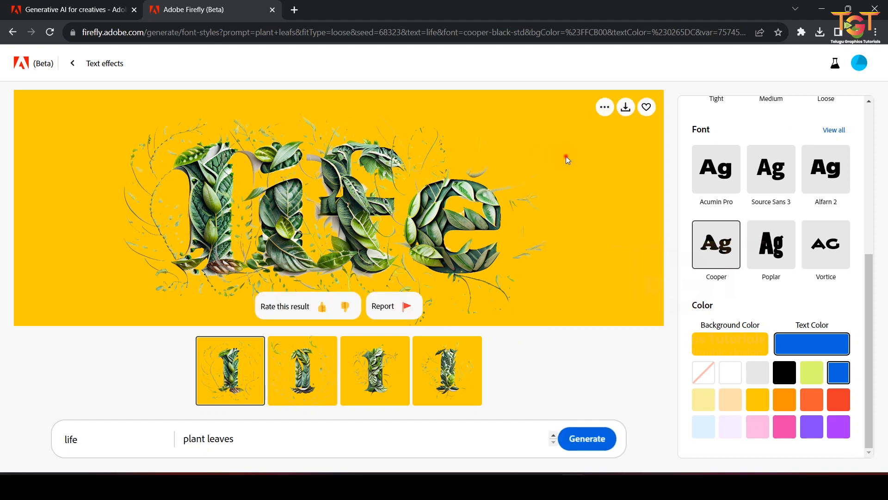
Step: Download the leaf-styled word "life", and return to the Firefly home page to find the Generative recolor feature
click(626, 109)
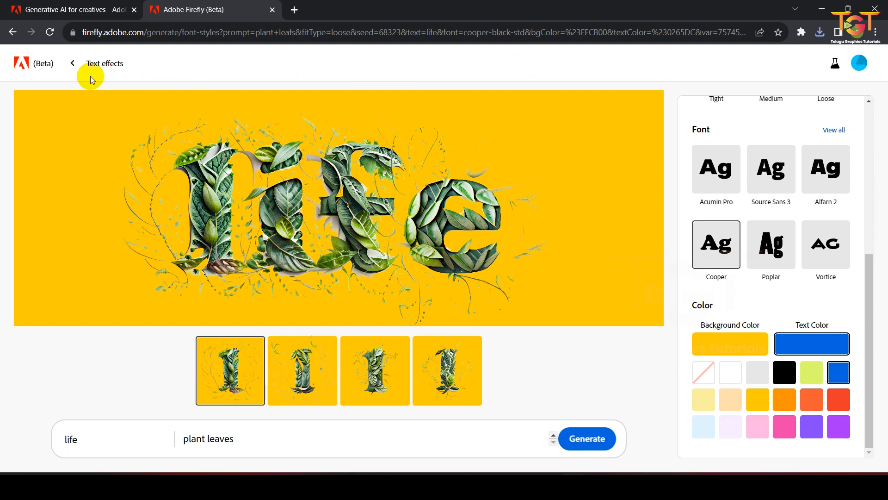
click(71, 64)
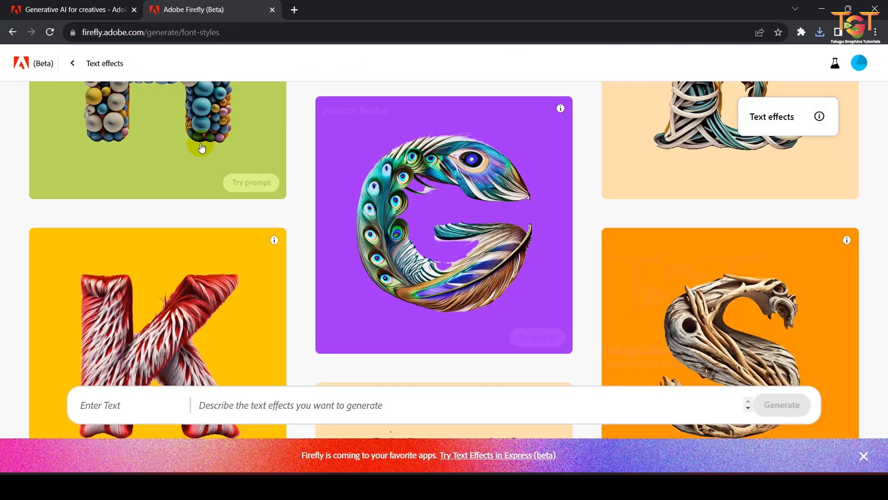
click(73, 65)
scroll(187, 179, down, 12)
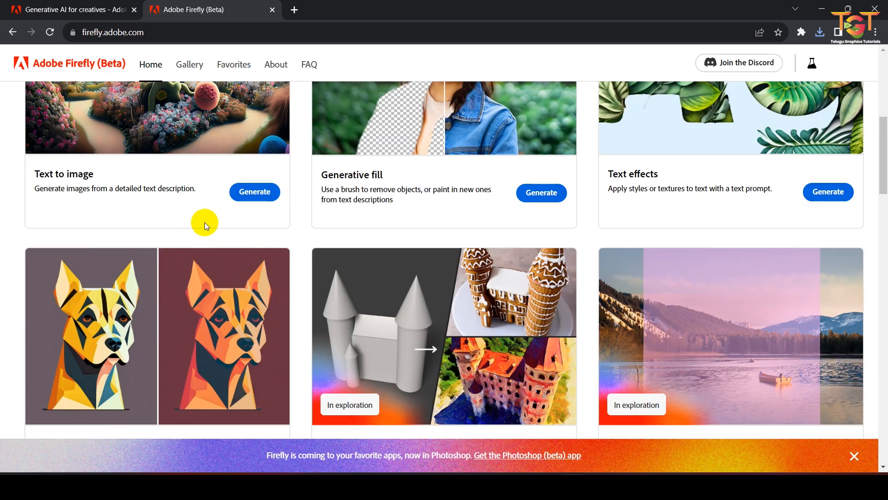
scroll(194, 224, up, 3)
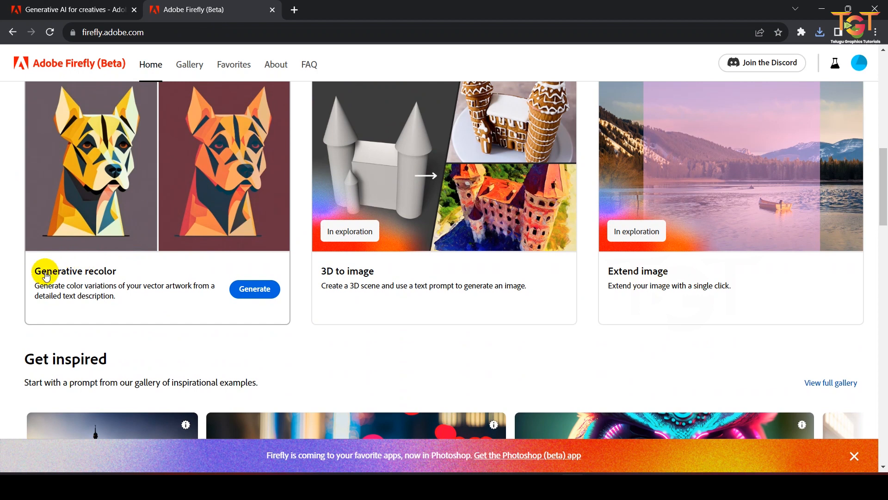